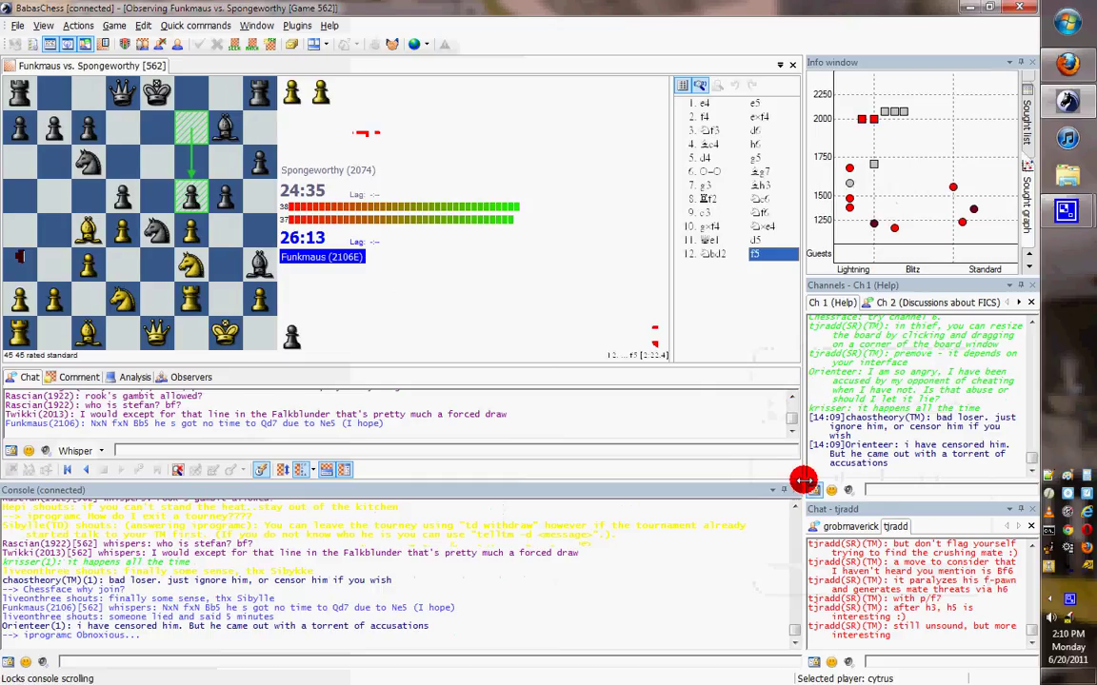
# Shorten the bottom console, undock and redock it along the bottom, and enlarge the board above the chat.
pyautogui.moveTo(802, 481); pyautogui.dragTo(782, 546)
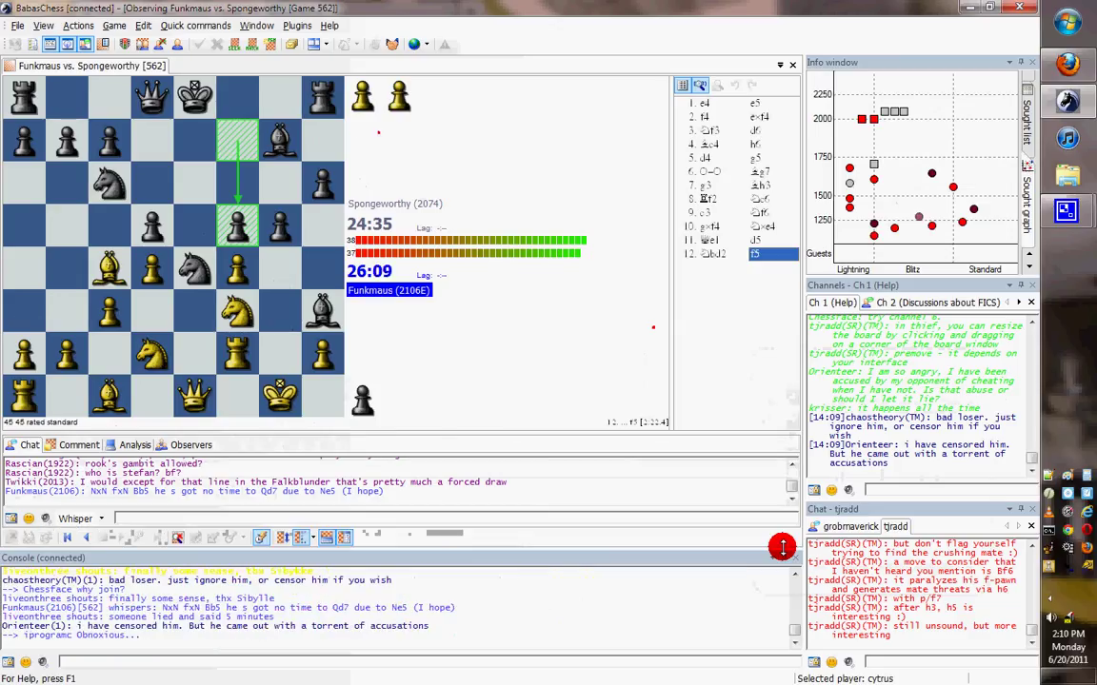
pyautogui.rightClick(768, 553)
pyautogui.moveTo(693, 550); pyautogui.dragTo(696, 555)
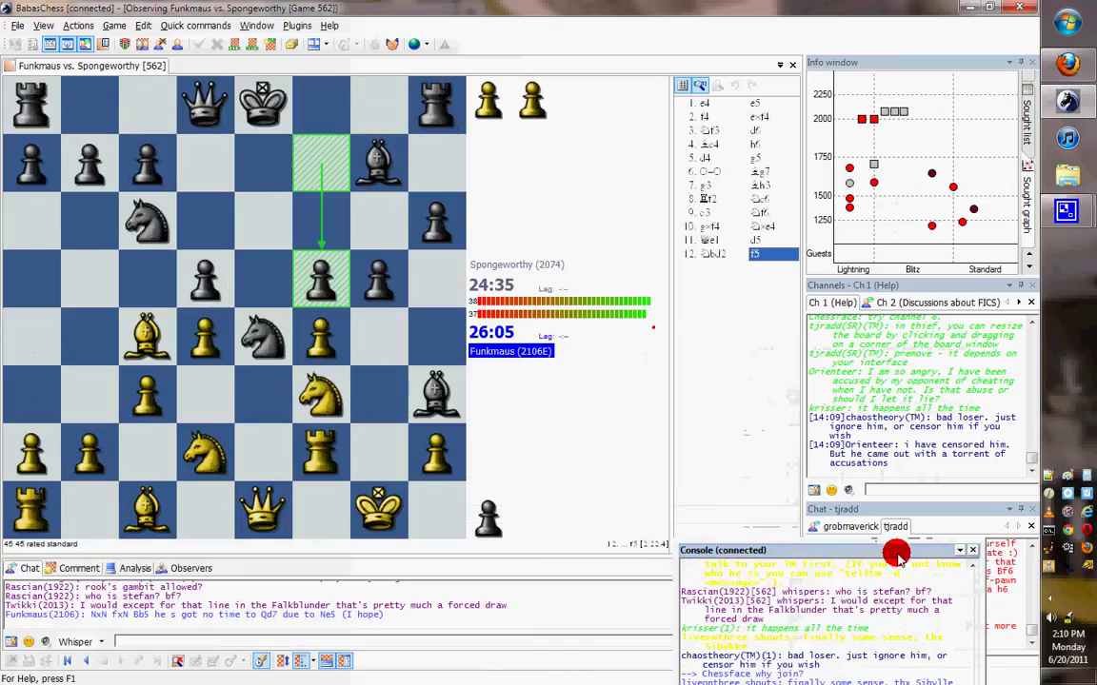
pyautogui.moveTo(895, 555); pyautogui.dragTo(403, 393)
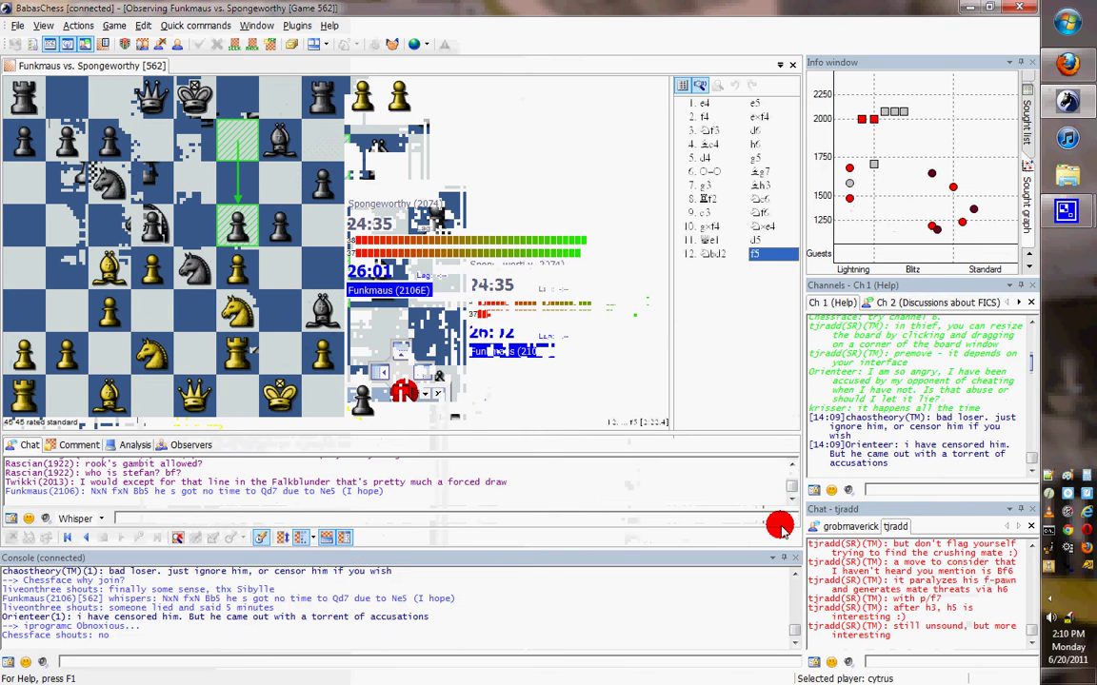
pyautogui.moveTo(348, 431); pyautogui.dragTo(345, 410)
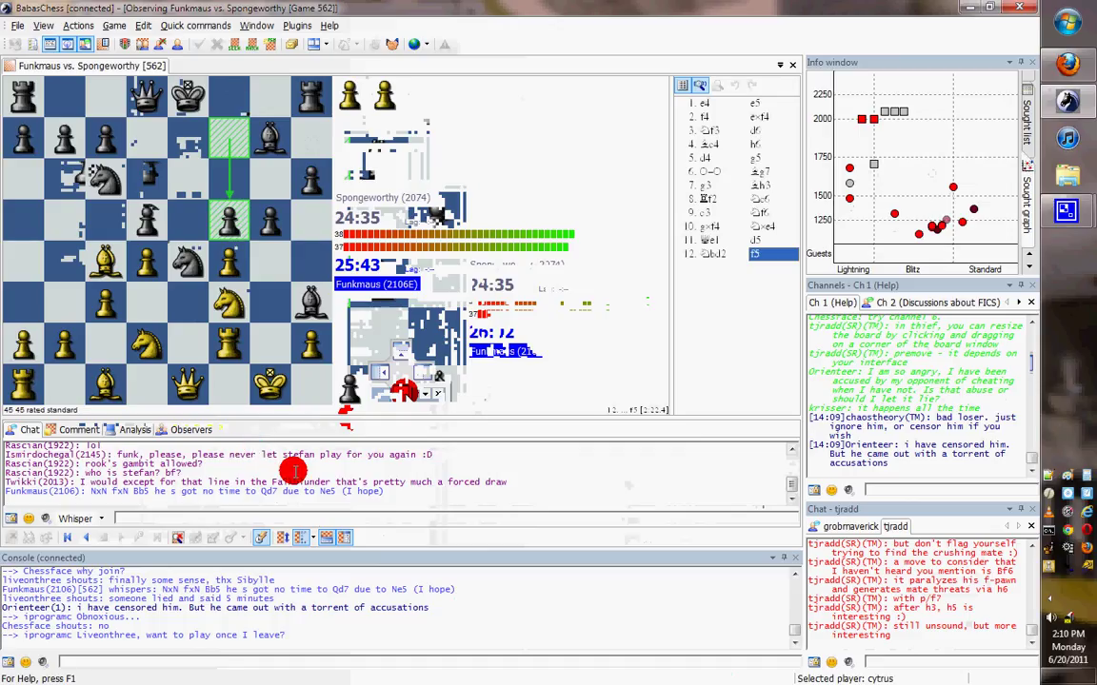
# Hide the chat panel under the board and the move list beside it.
pyautogui.click(325, 539)
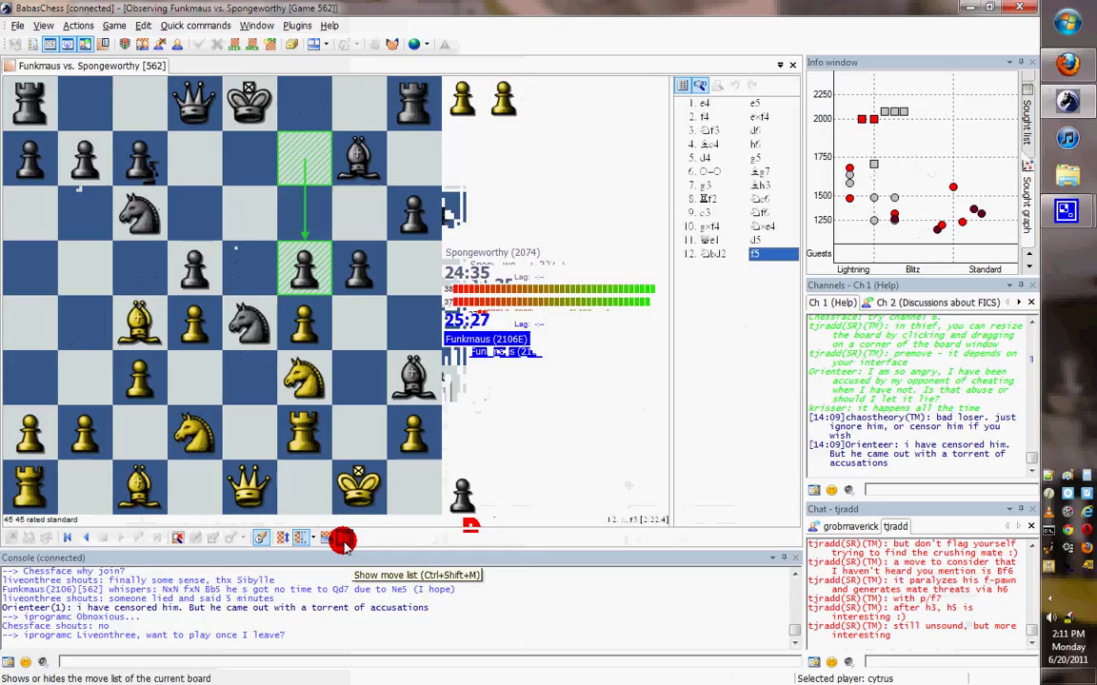
pyautogui.click(343, 540)
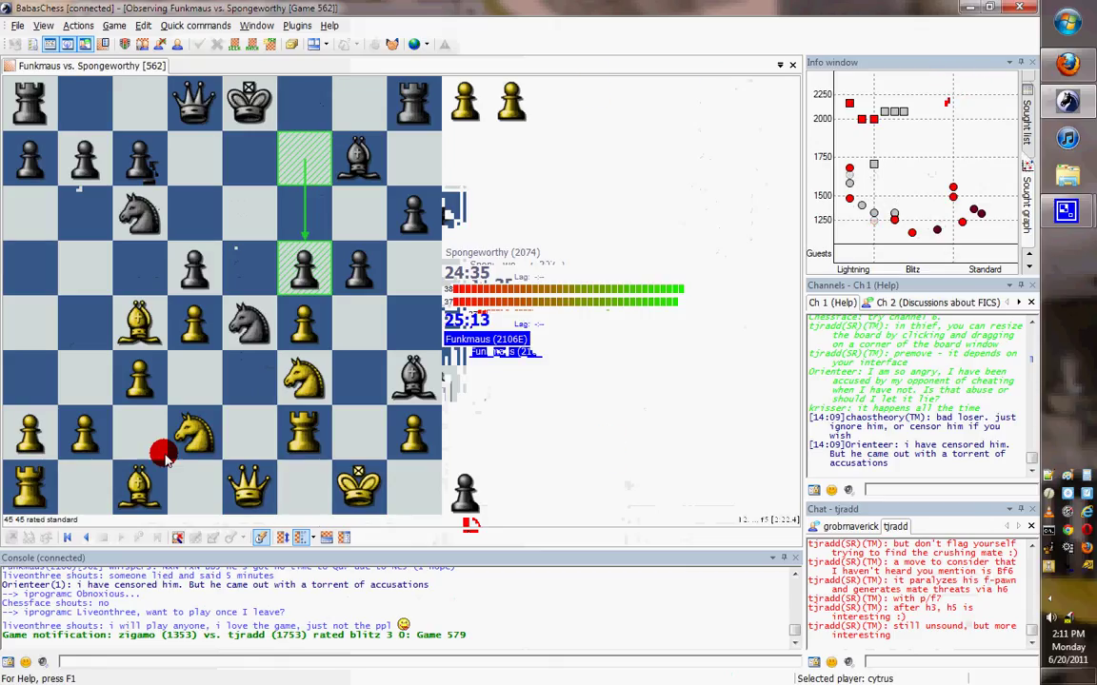
# Close the Info window, Channels panel and private chat panel on the right.
pyautogui.click(1032, 63)
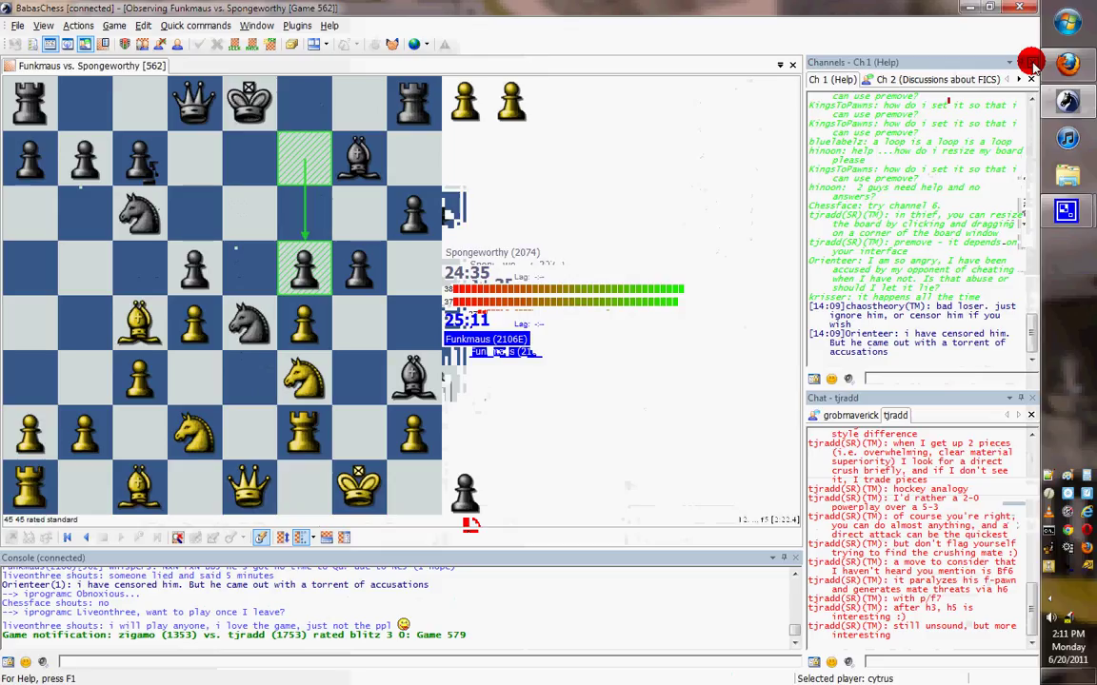
pyautogui.click(1032, 63)
pyautogui.click(1032, 63)
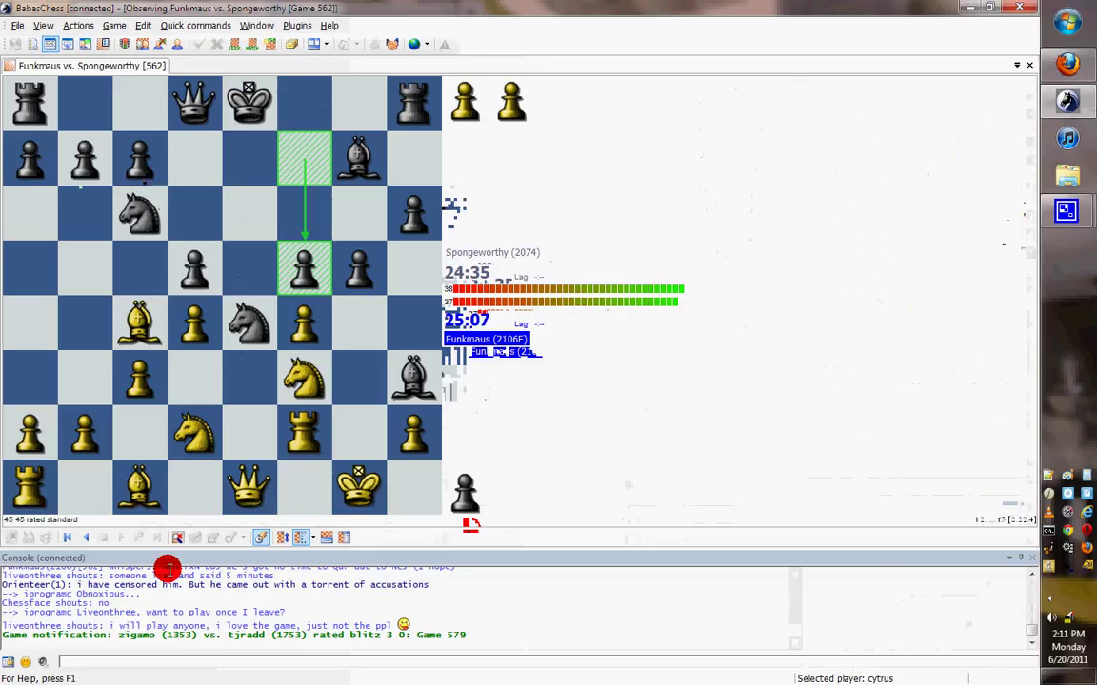
# Dock the console as a tall right-hand column and widen it against the board.
pyautogui.moveTo(156, 557); pyautogui.dragTo(538, 376)
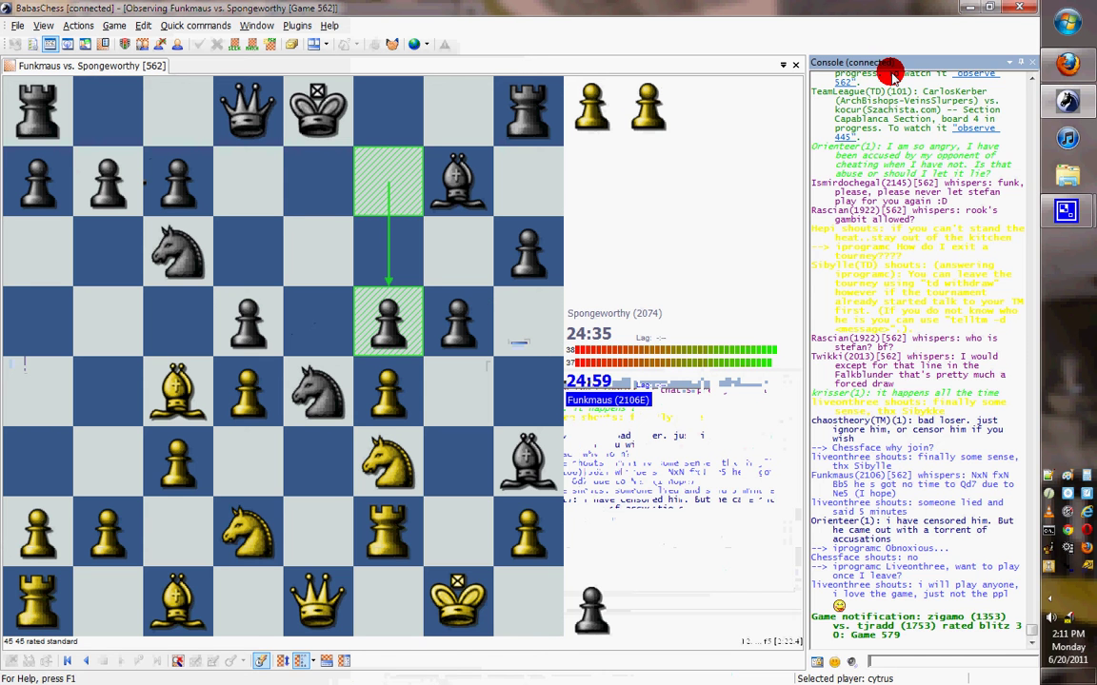
pyautogui.moveTo(898, 61); pyautogui.dragTo(544, 380)
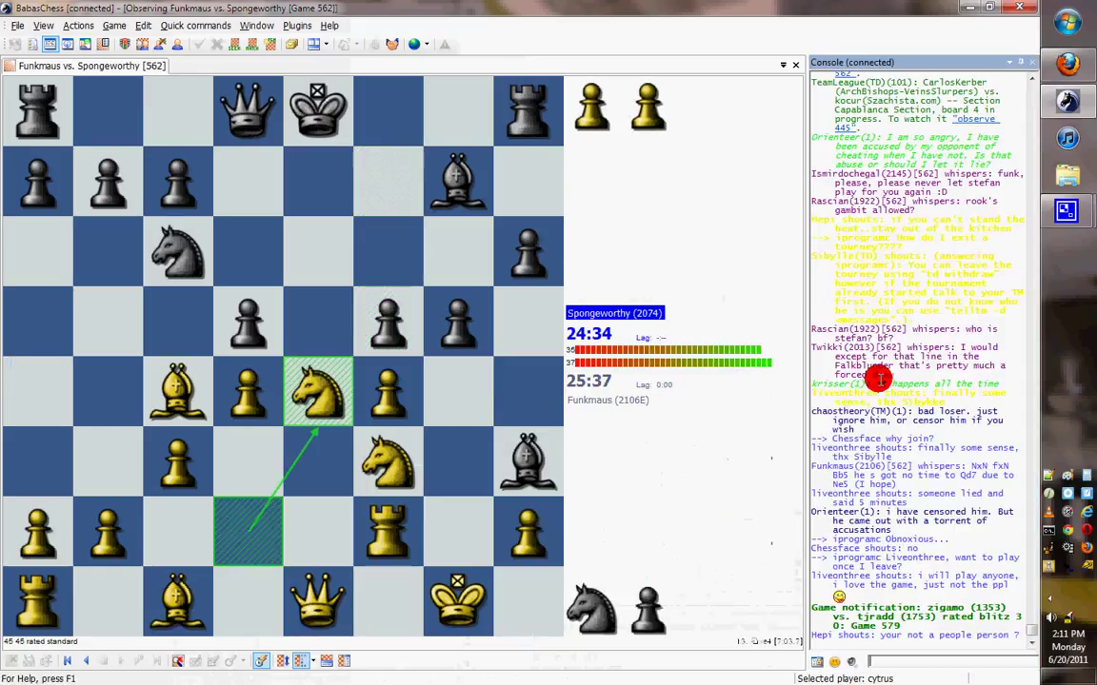
pyautogui.moveTo(806, 385); pyautogui.dragTo(734, 431)
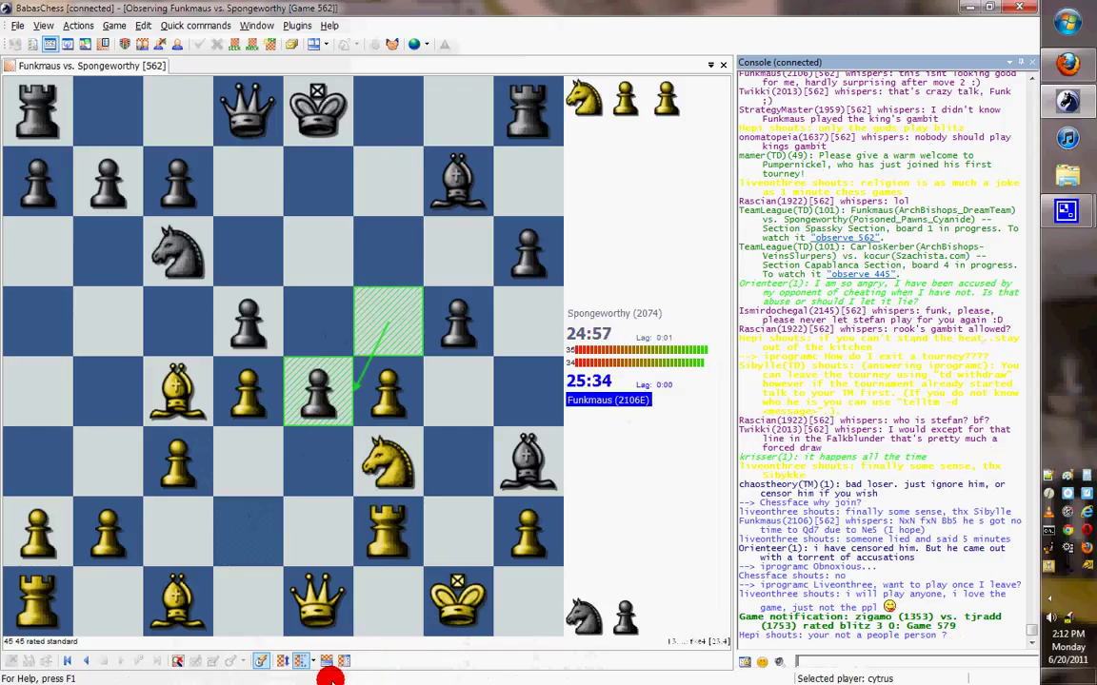
# Hide the status bar and the captured pieces beside the board.
pyautogui.click(43, 25)
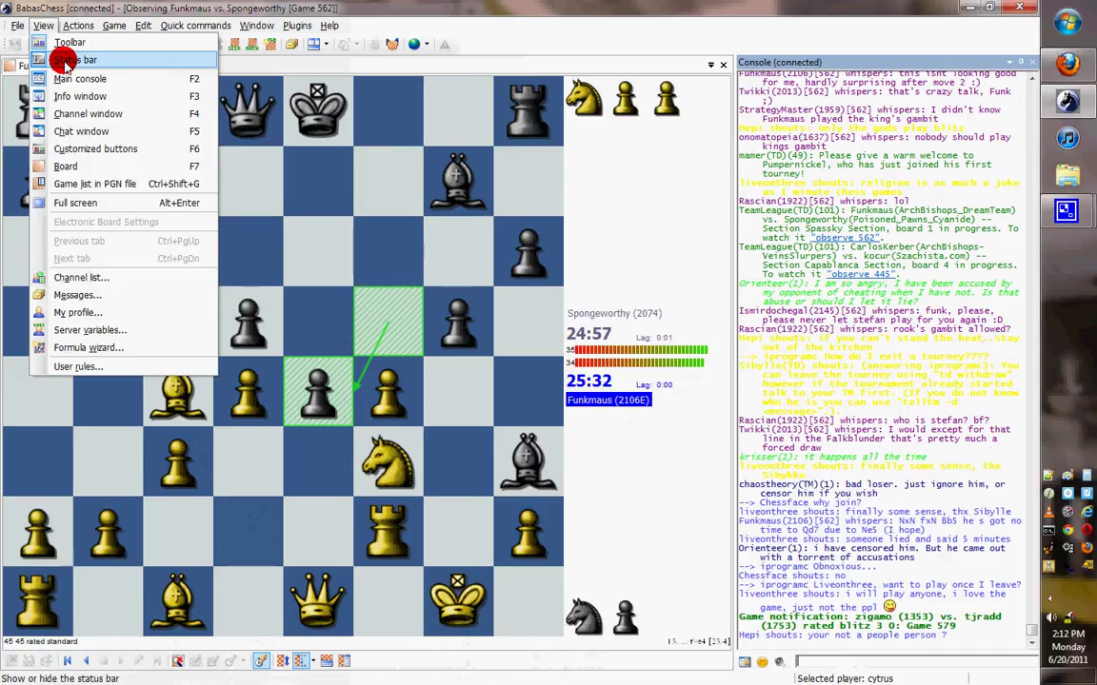
pyautogui.click(64, 60)
pyautogui.click(716, 612)
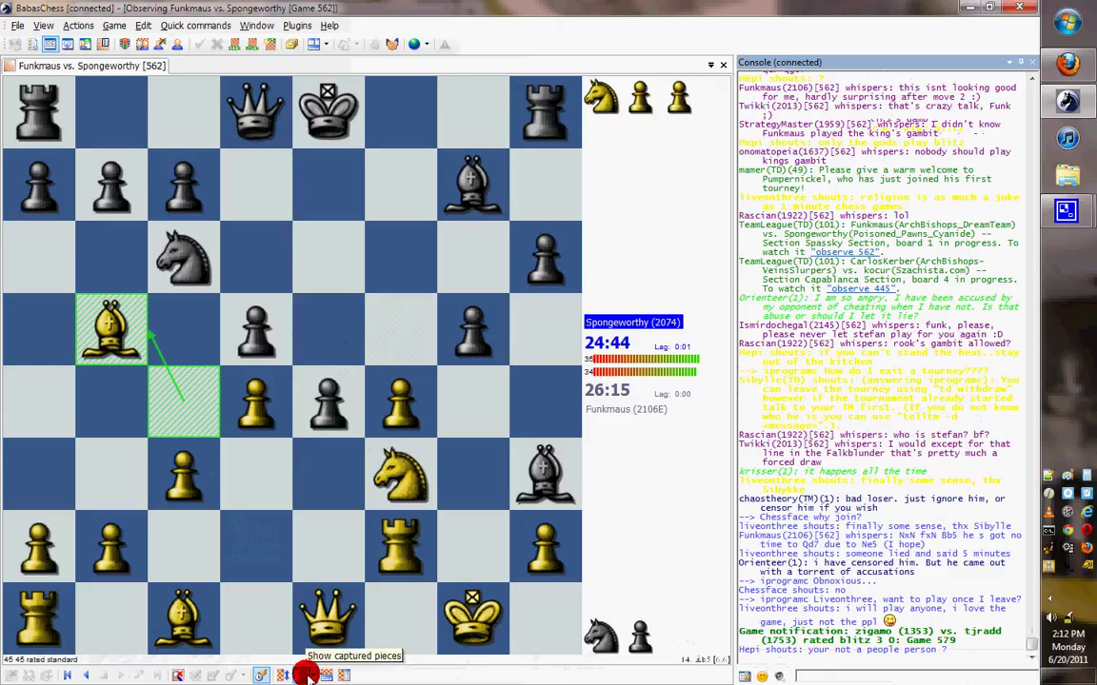
pyautogui.click(305, 674)
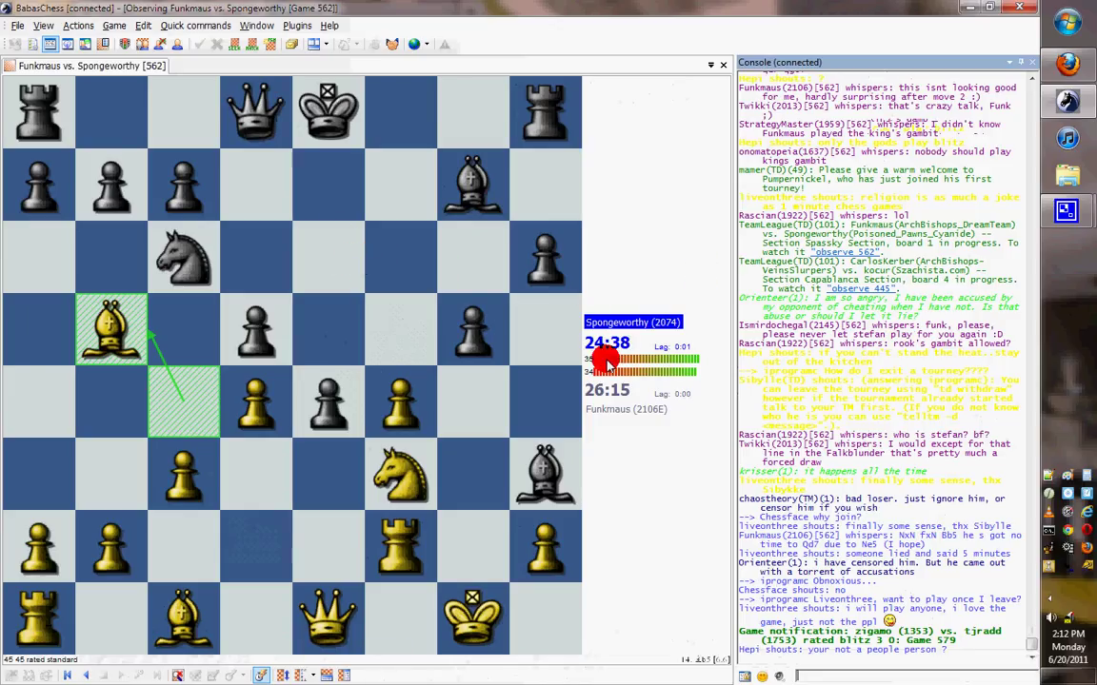
# Set the clocks position to Top and bottom and widen the console column.
pyautogui.click(115, 26)
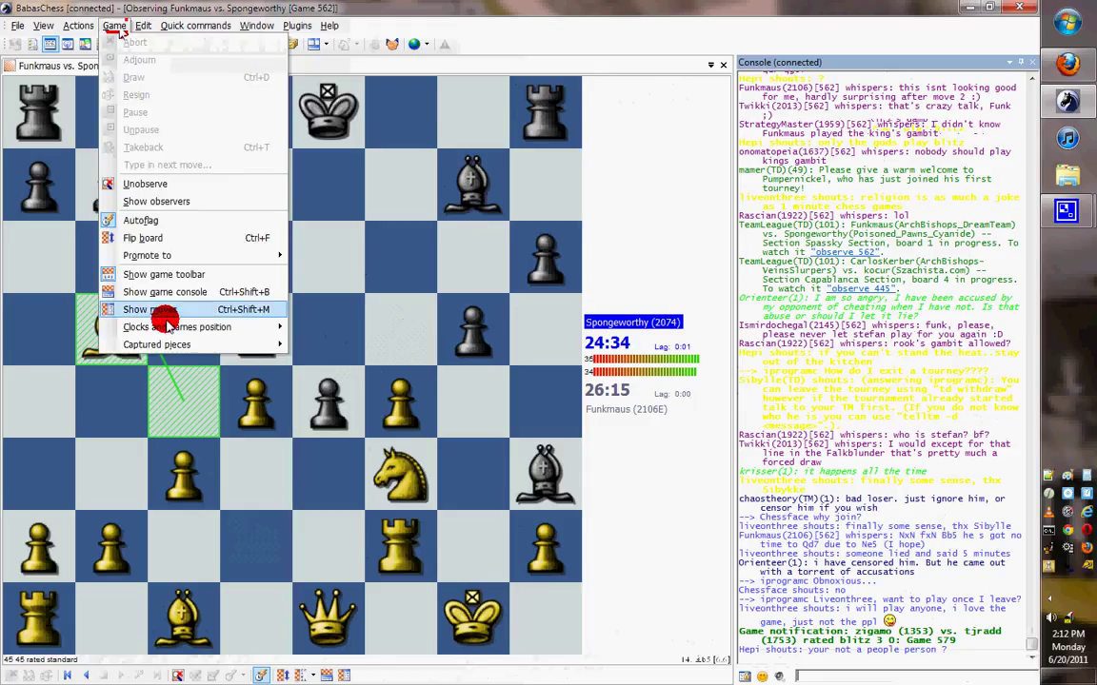
pyautogui.moveTo(164, 327)
pyautogui.click(340, 344)
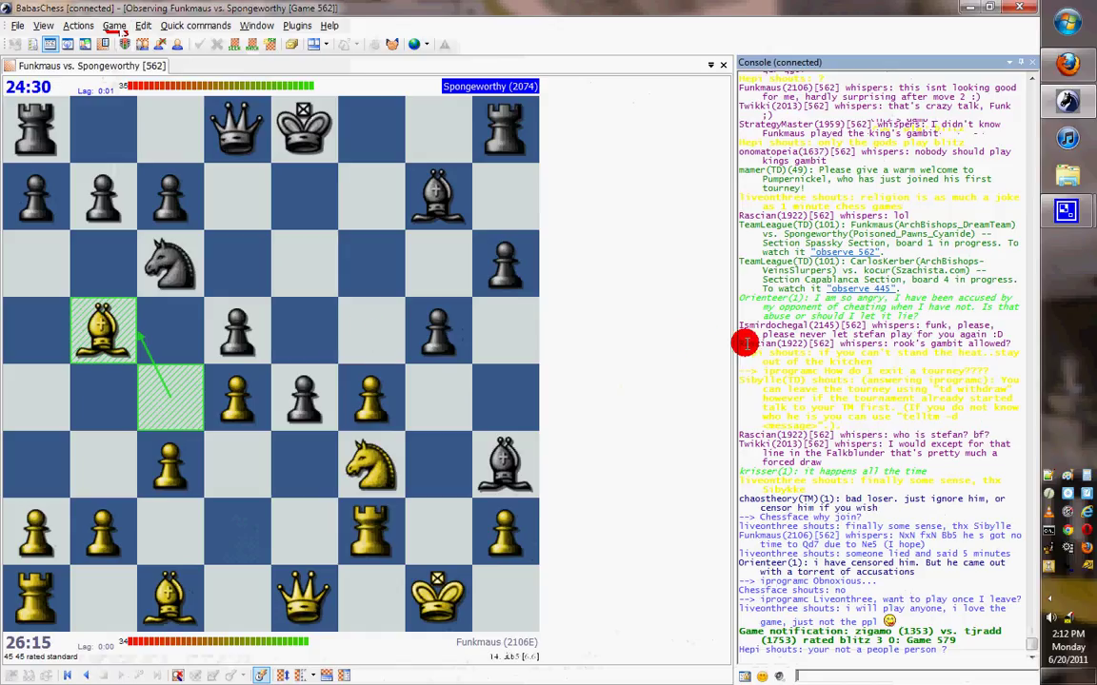
pyautogui.moveTo(733, 347); pyautogui.dragTo(541, 351)
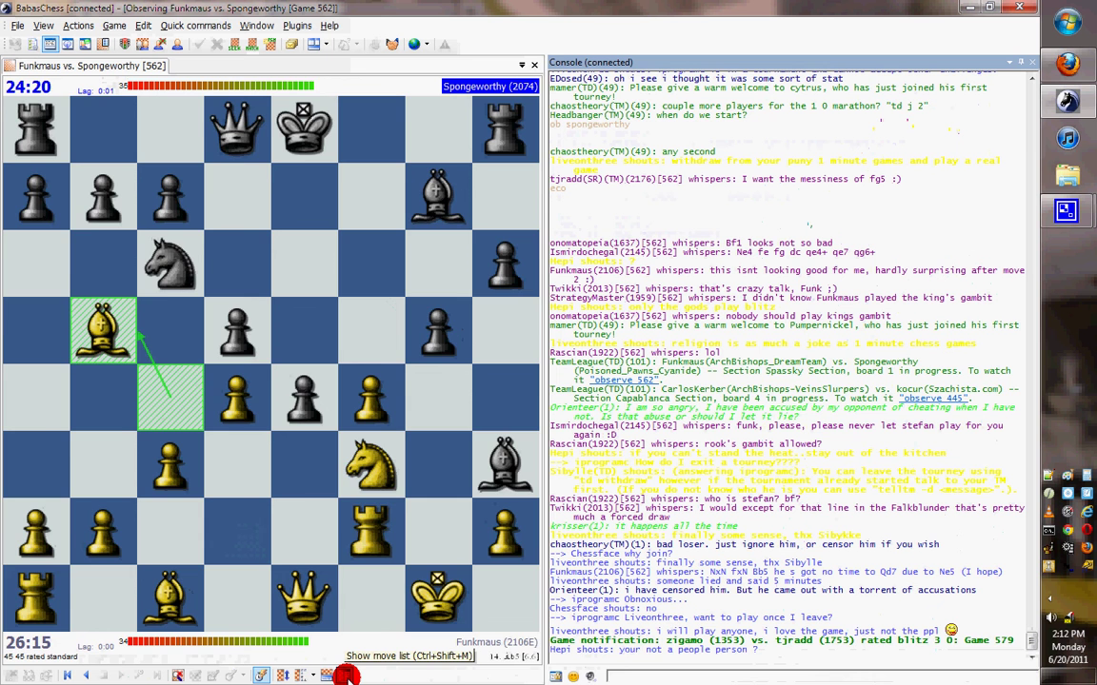
# Toggle the move list on and off, then print game 562's moves with the 'moves' command.
pyautogui.click(345, 676)
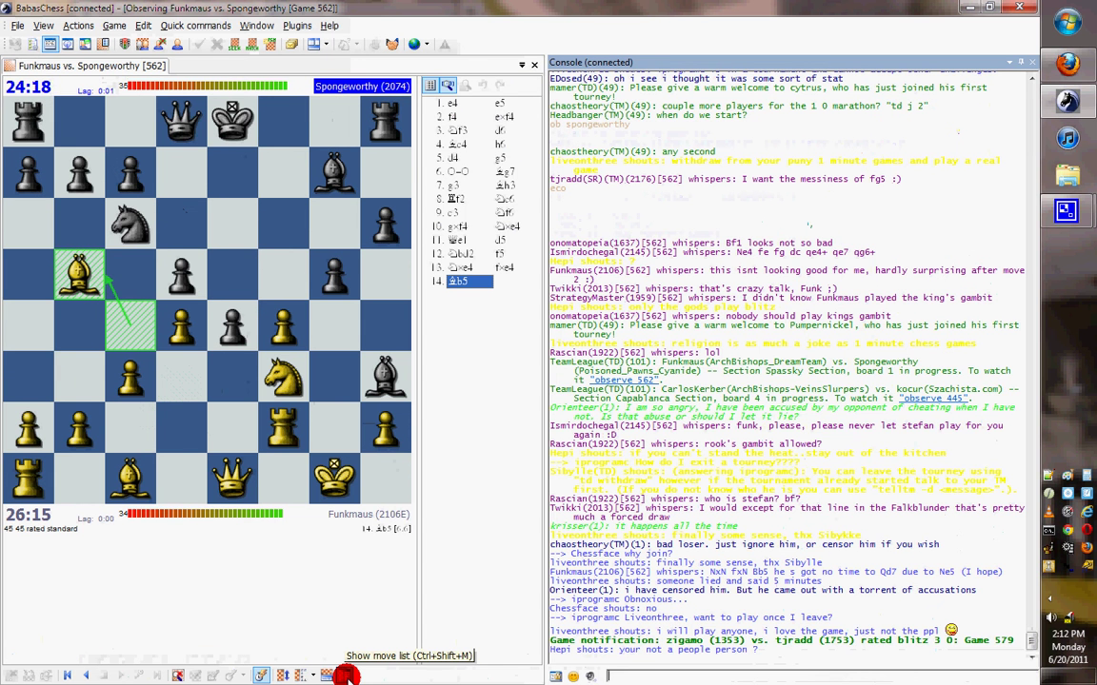
pyautogui.click(346, 676)
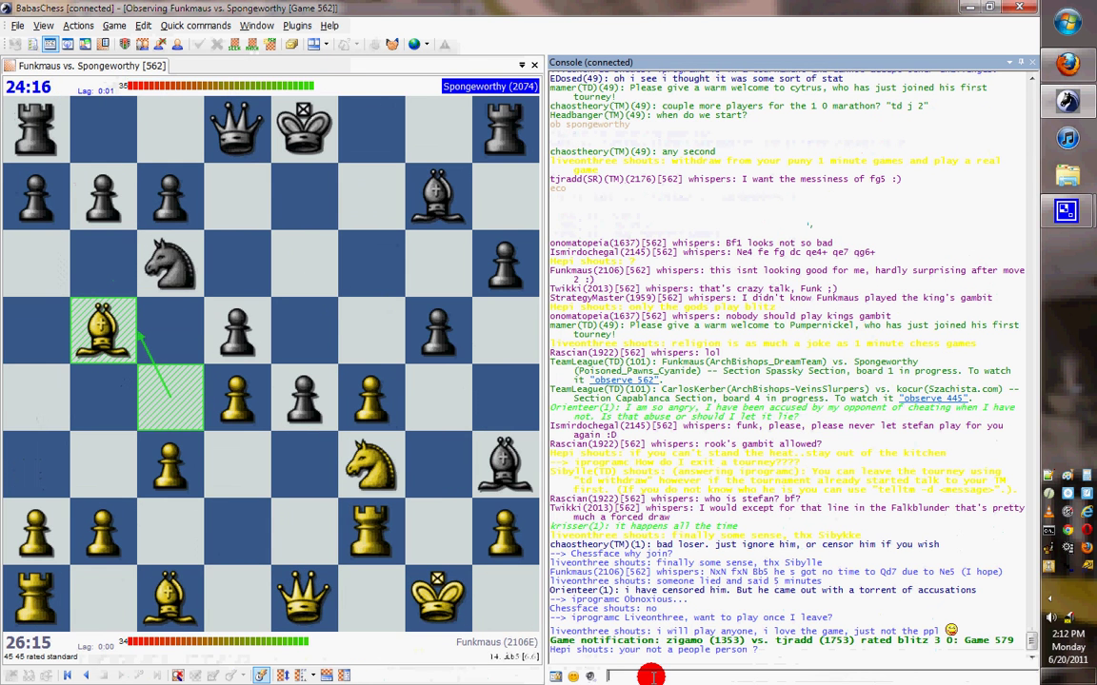
pyautogui.write('moves')
pyautogui.press('Return')
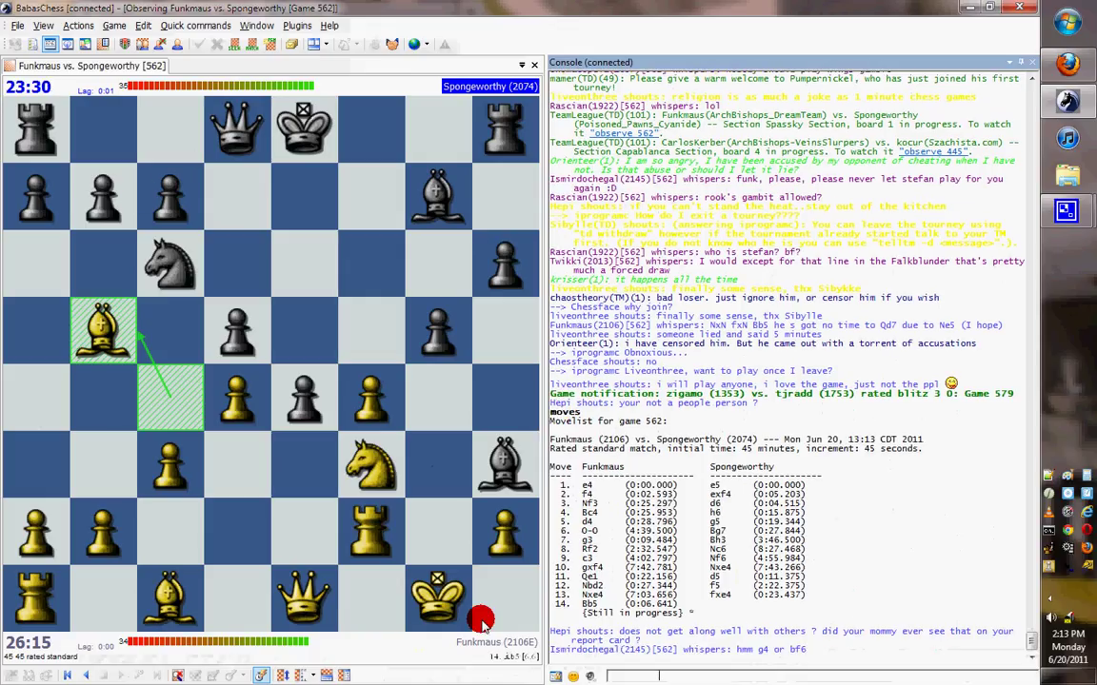
# Show the Info window and Channels panel and drag them into the right-hand column.
pyautogui.click(40, 25)
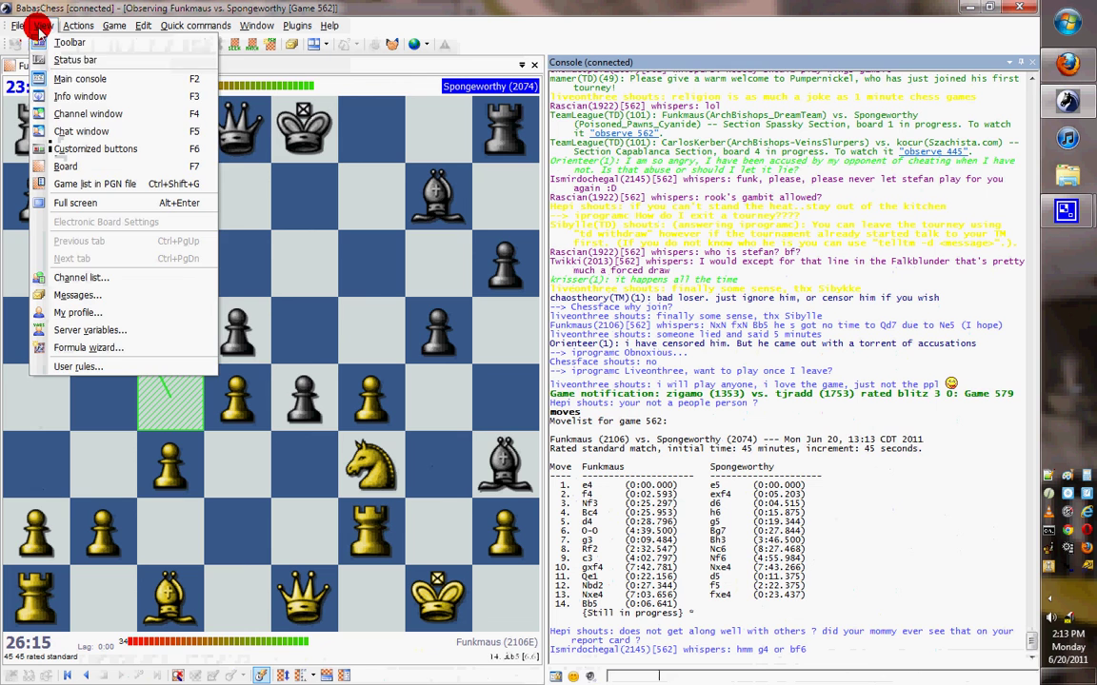
pyautogui.click(80, 96)
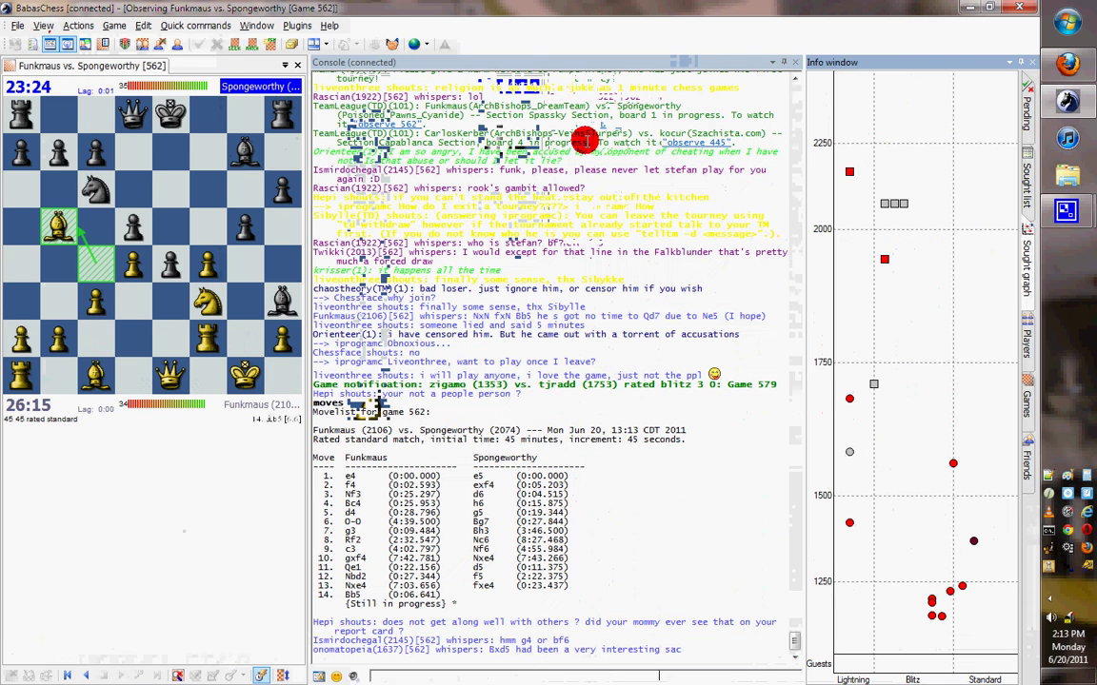
pyautogui.moveTo(844, 61); pyautogui.dragTo(779, 407)
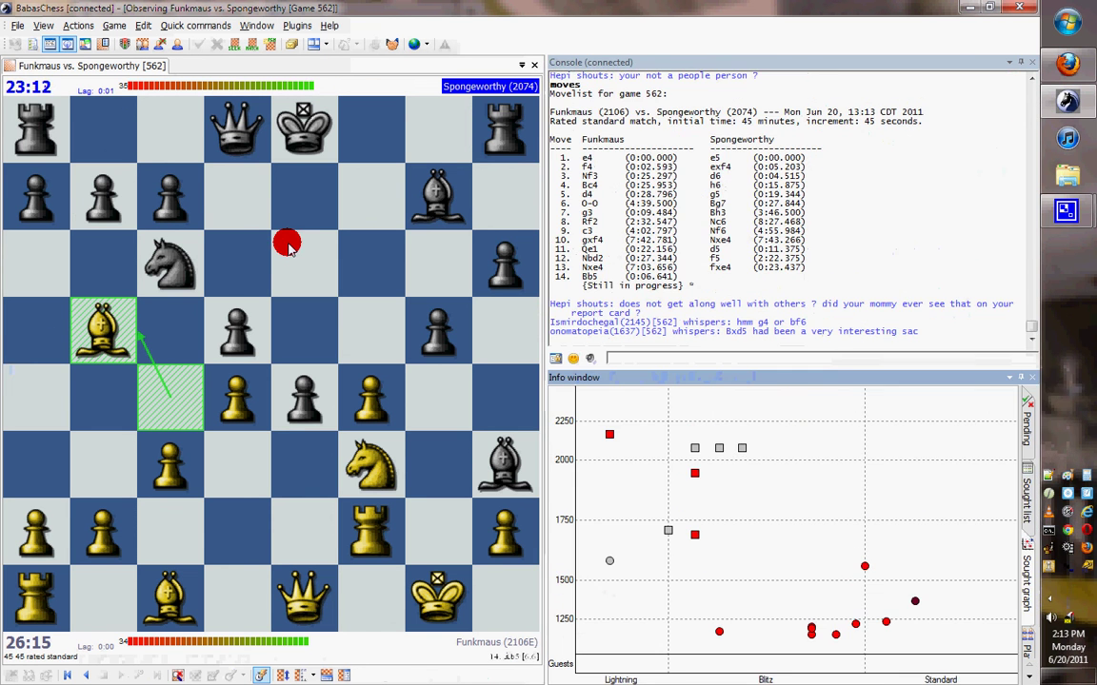
pyautogui.click(43, 26)
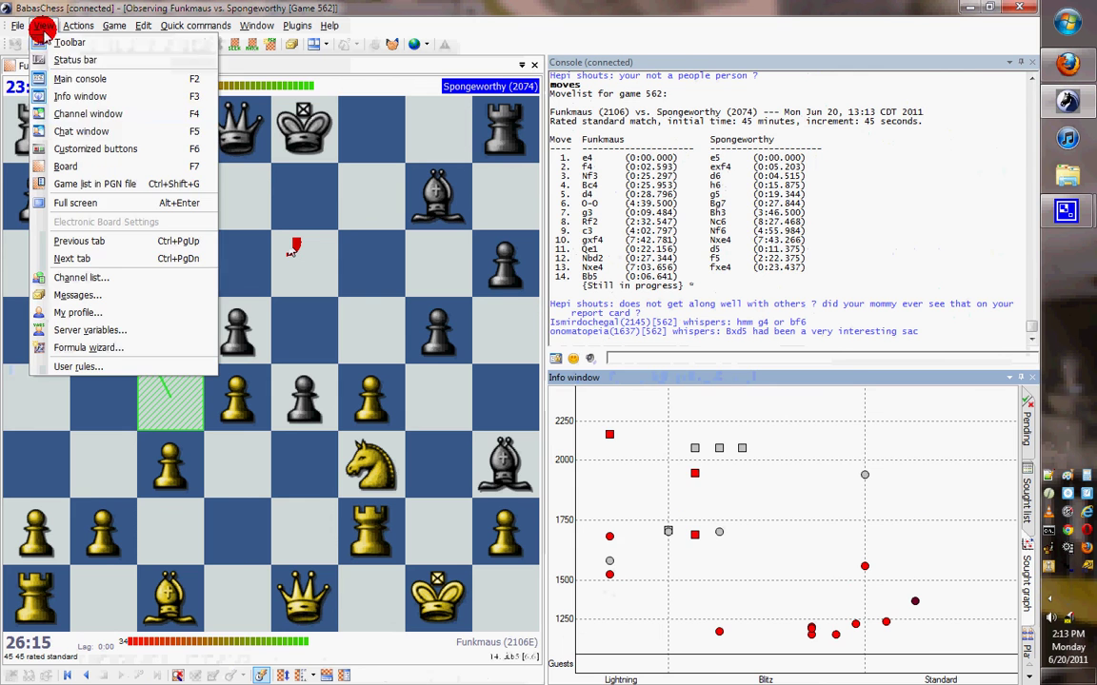
pyautogui.click(88, 117)
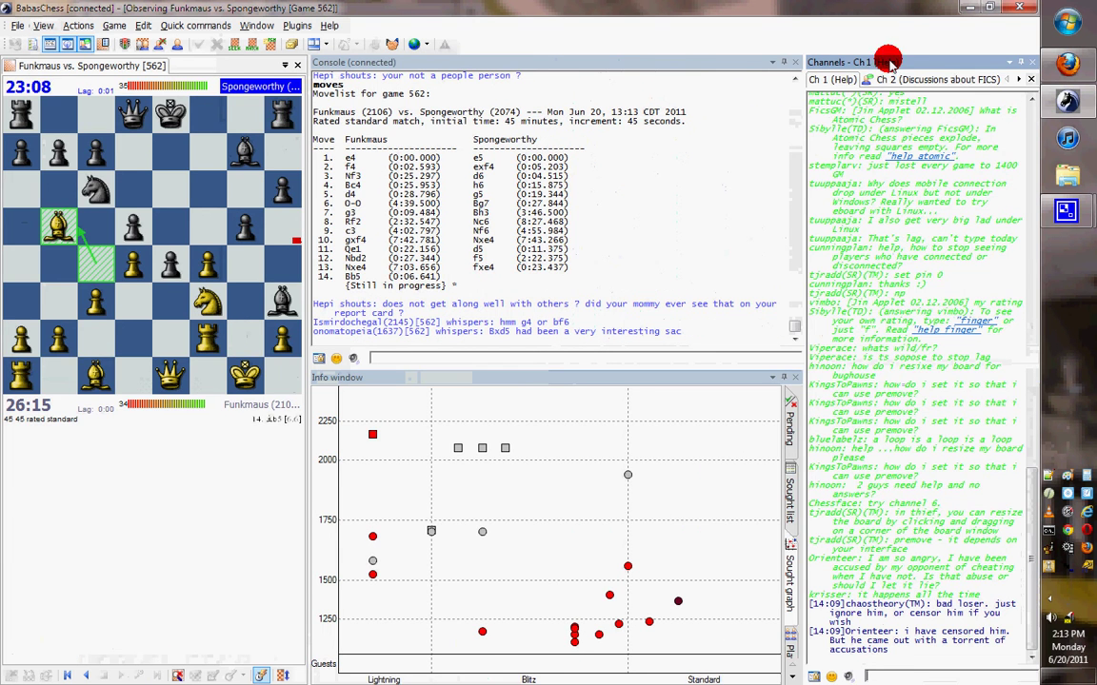
pyautogui.moveTo(883, 76); pyautogui.dragTo(795, 617)
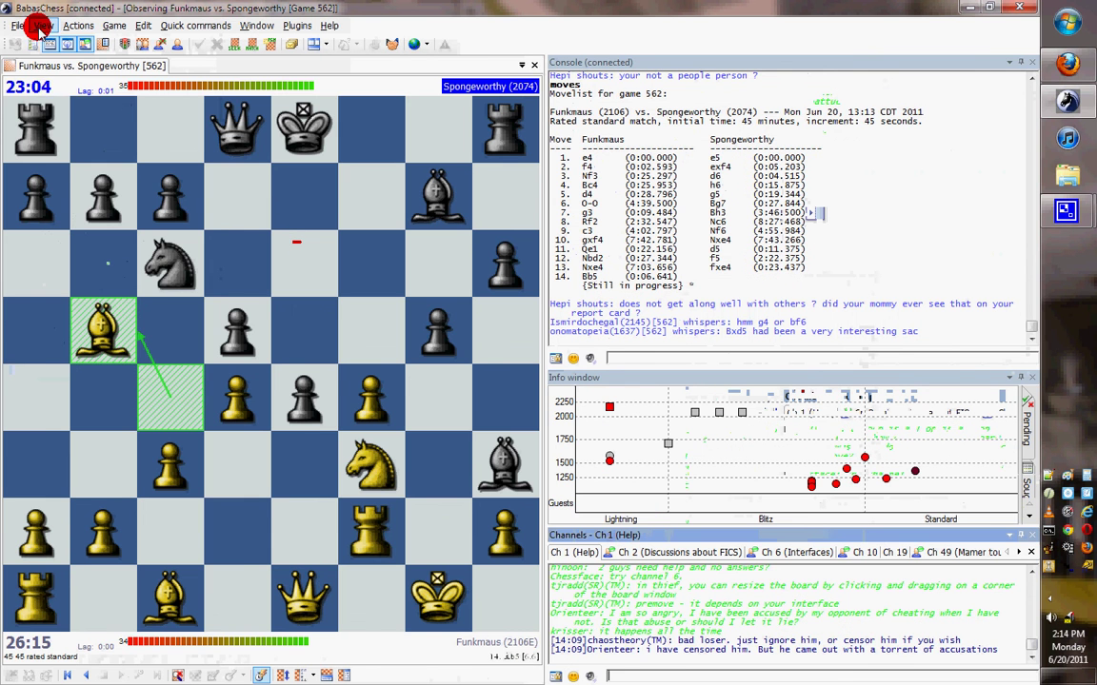
# Add the private chat panel between Info and Channels, then resize the stacked panels and console.
pyautogui.click(41, 26)
pyautogui.click(80, 131)
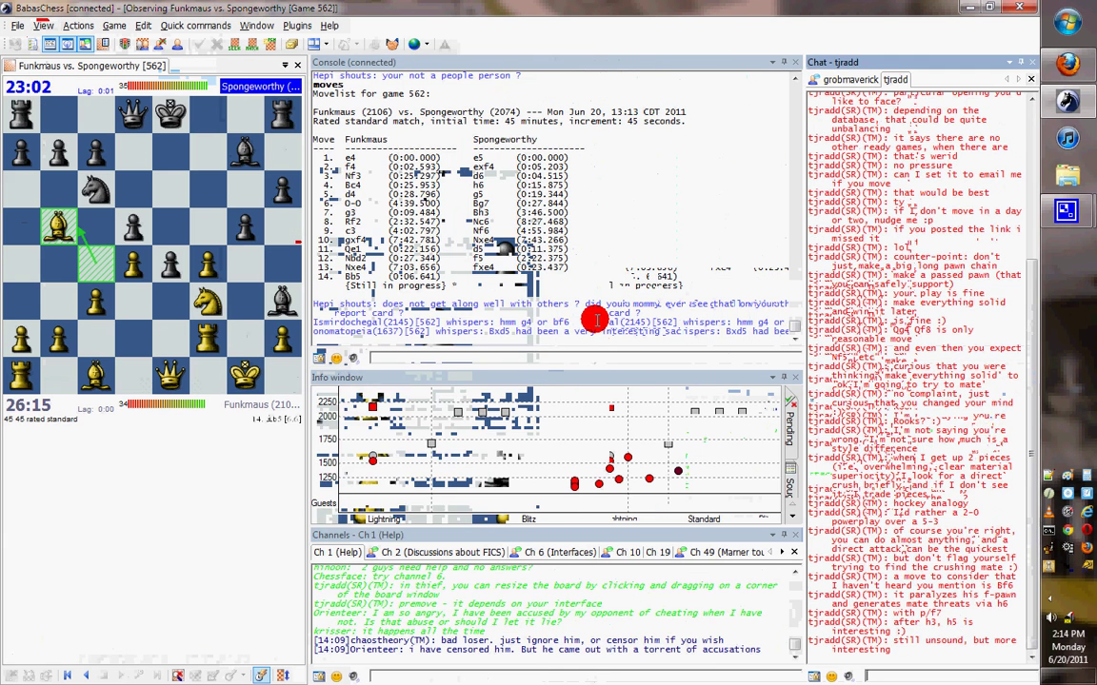
pyautogui.moveTo(843, 59); pyautogui.dragTo(790, 469)
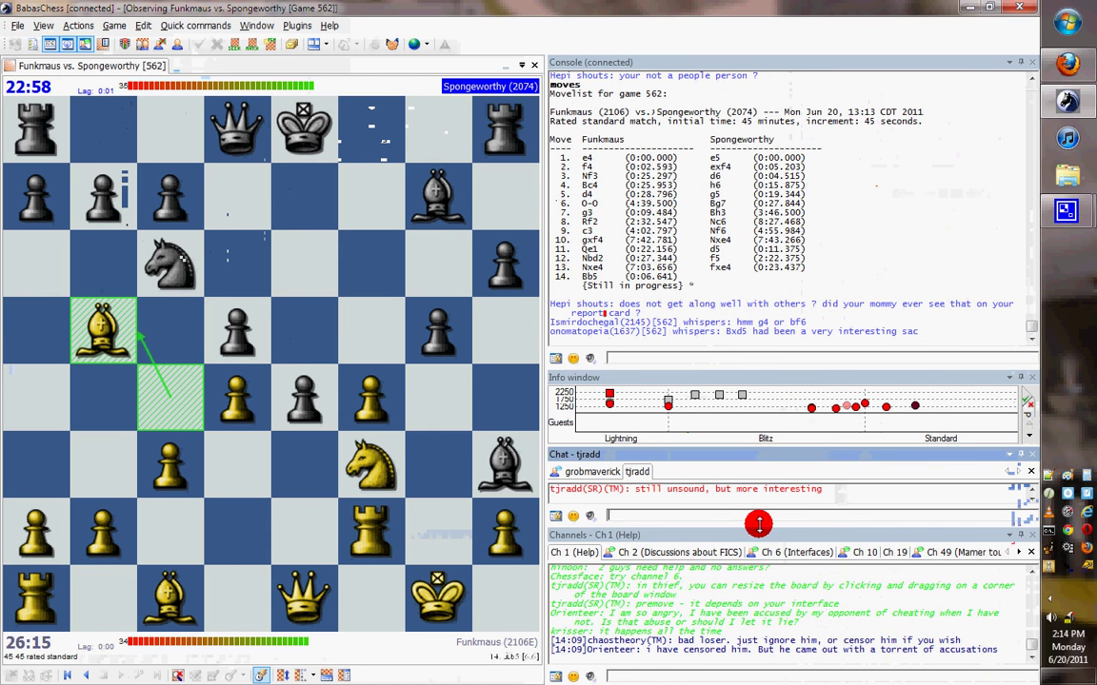
pyautogui.moveTo(759, 541); pyautogui.dragTo(758, 568)
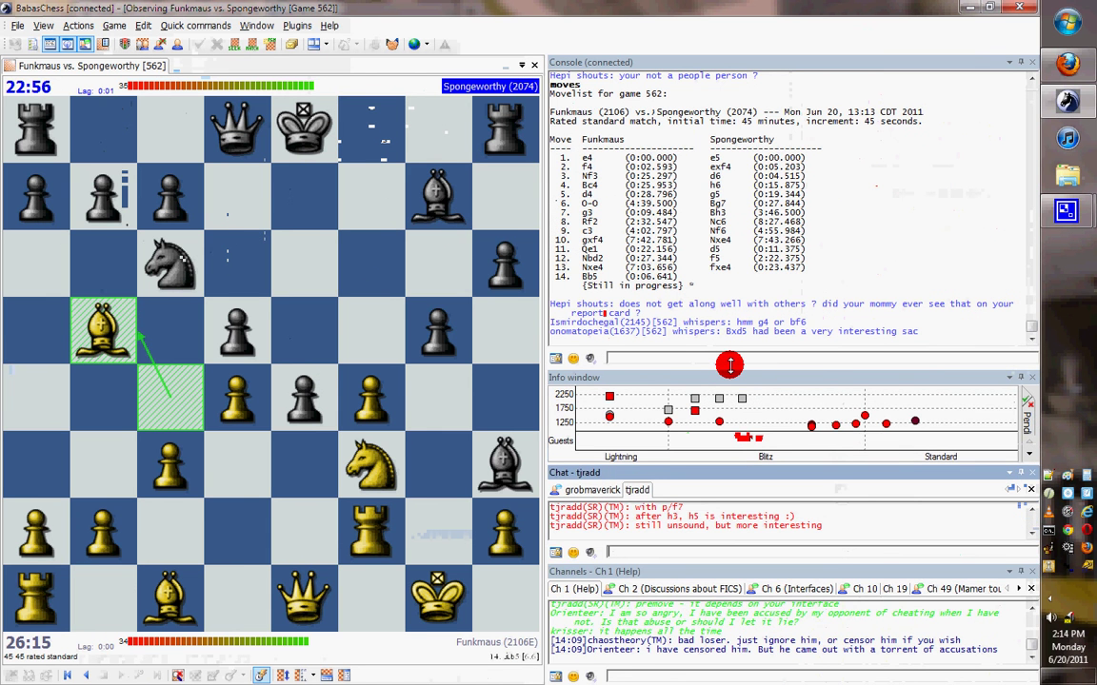
pyautogui.moveTo(729, 365); pyautogui.dragTo(729, 277)
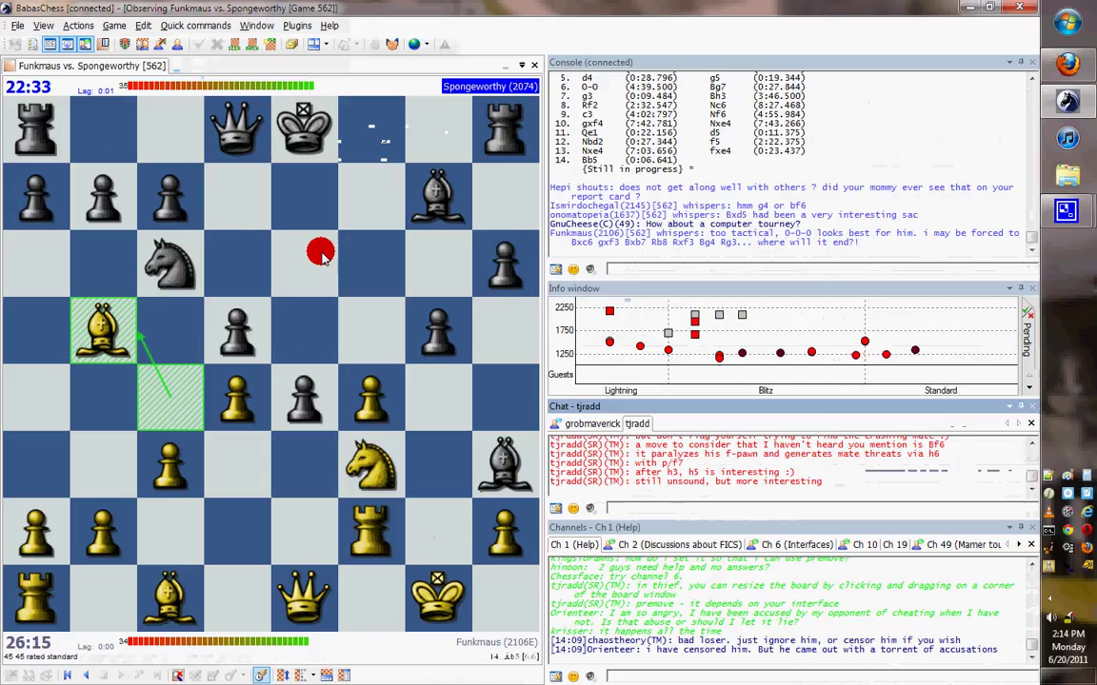
pyautogui.hotkey('ctrl', 'p')
pyautogui.click(267, 511)
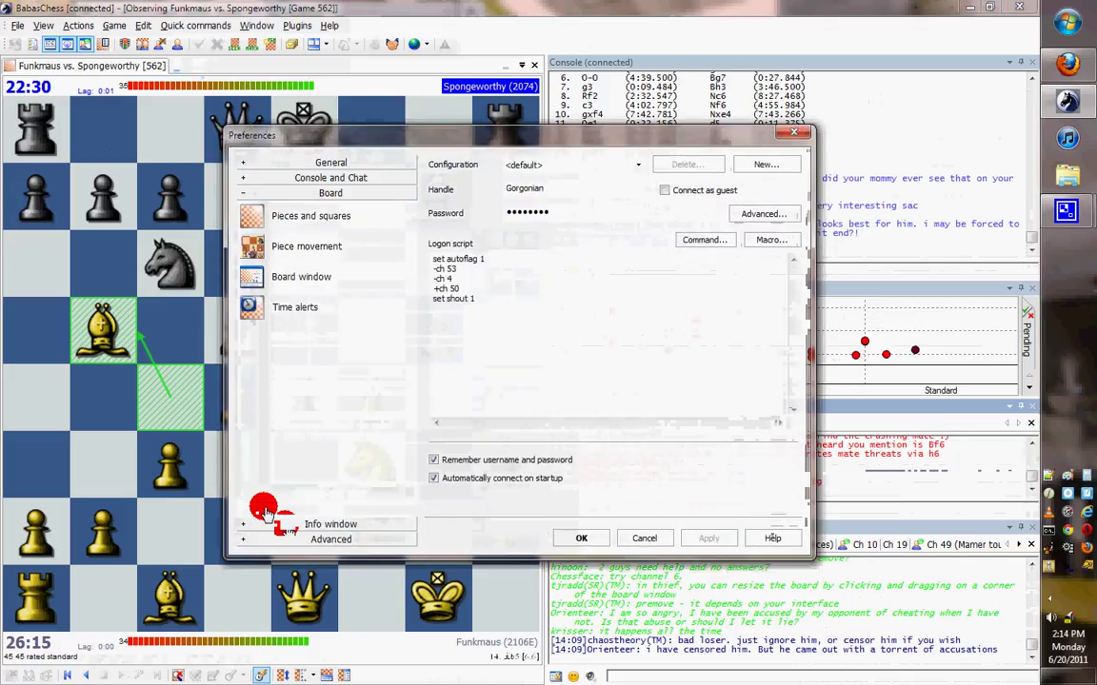
pyautogui.click(296, 221)
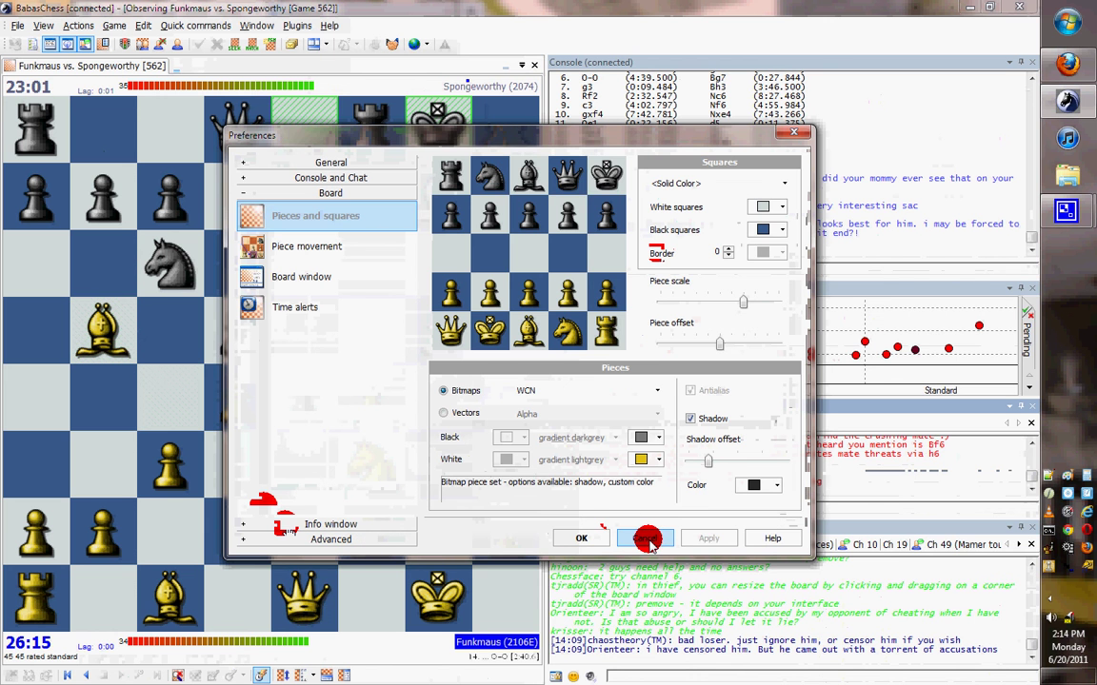
pyautogui.click(645, 539)
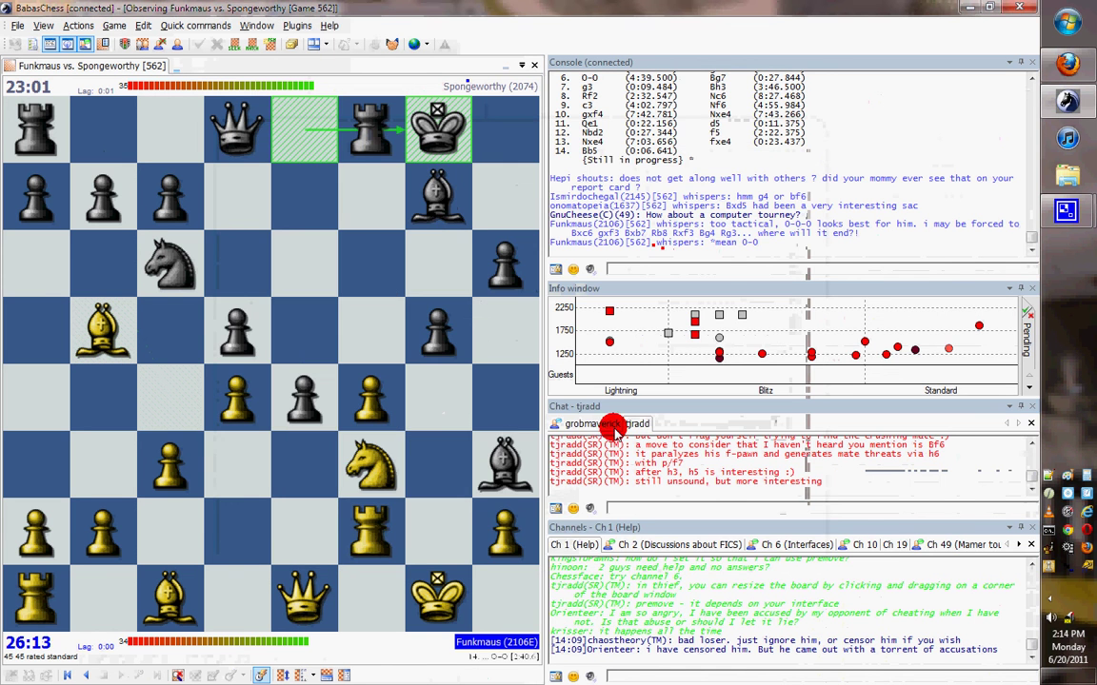